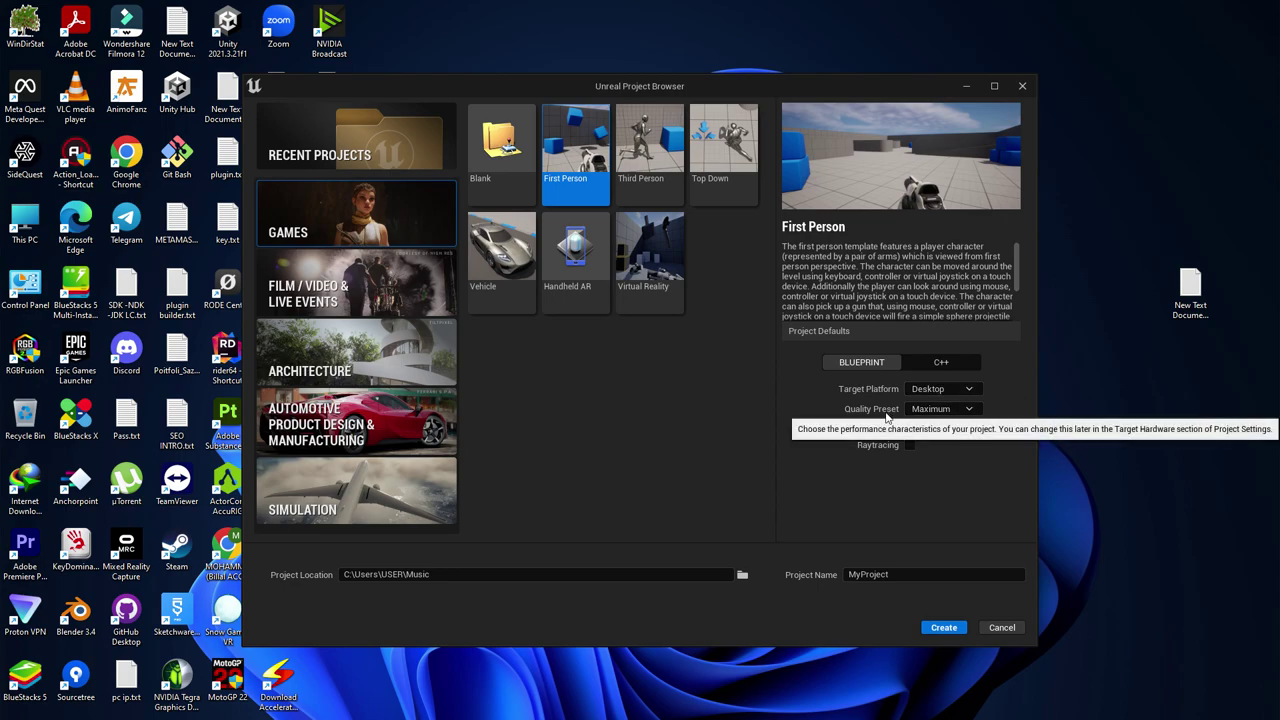
Step: Switch the Quality Preset to Scalable and tick Starter Content, leaving Raytracing off
left_click(947, 409)
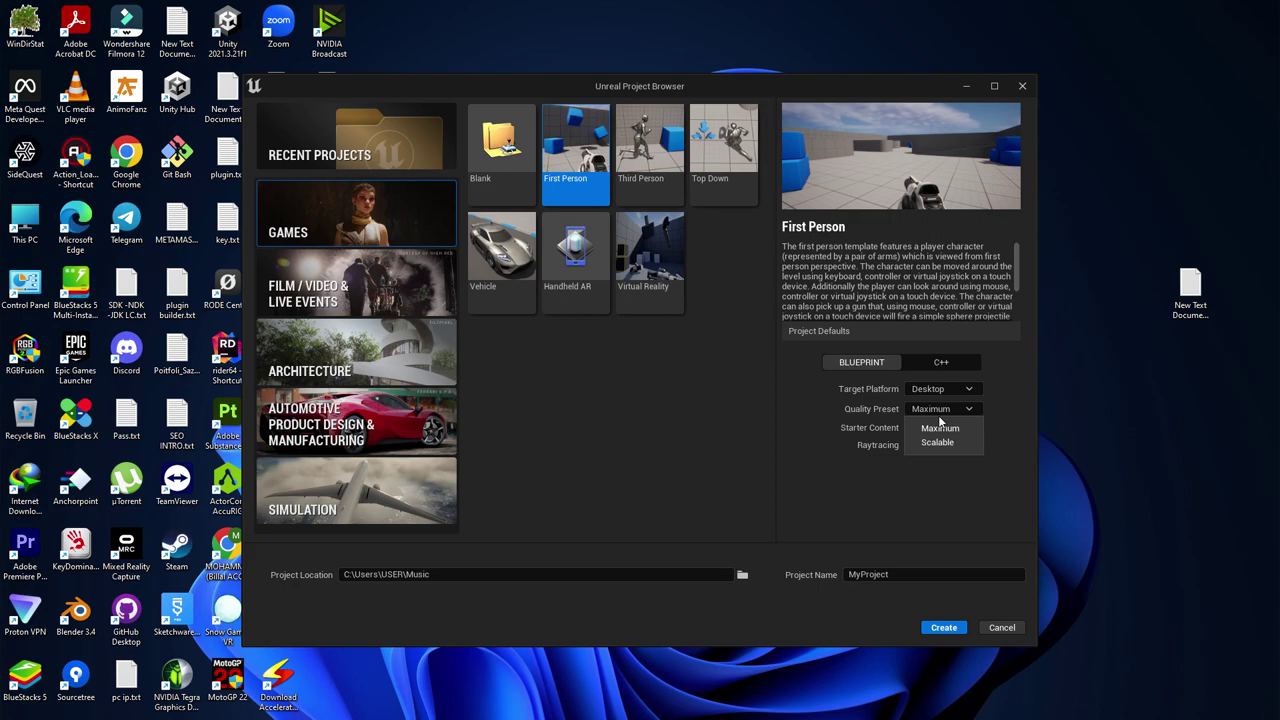
left_click(938, 442)
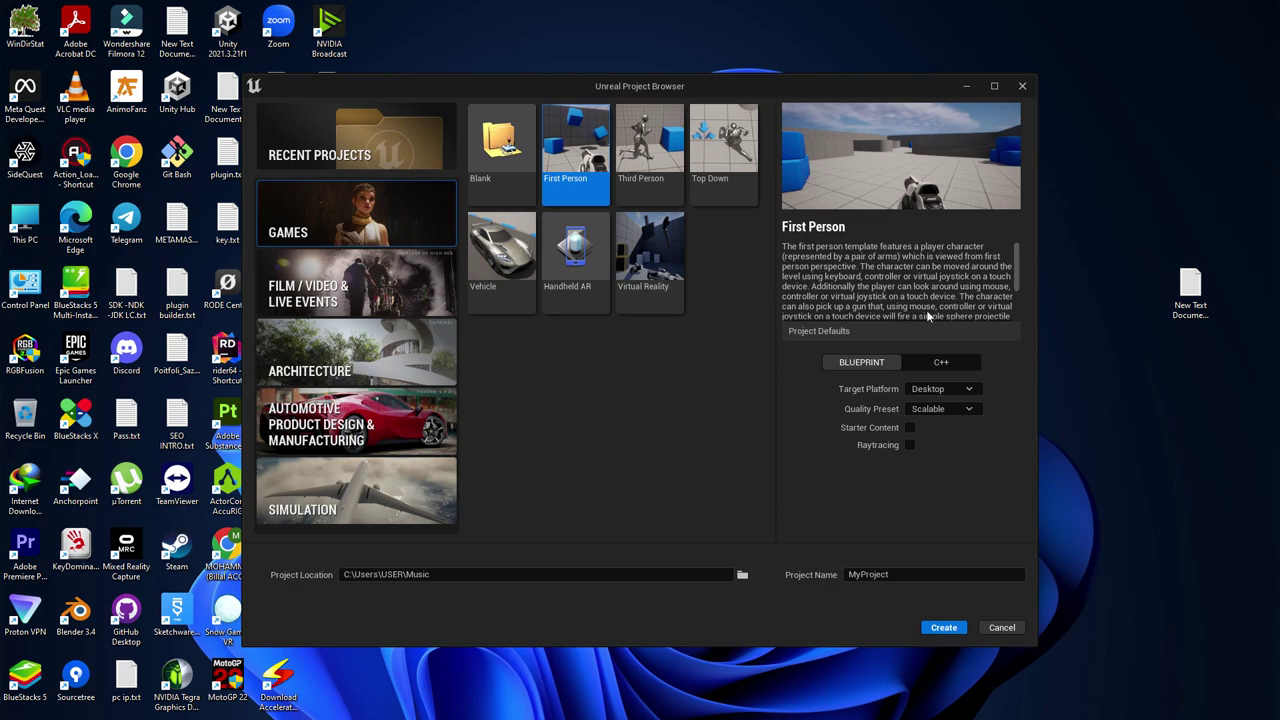
left_click(940, 408)
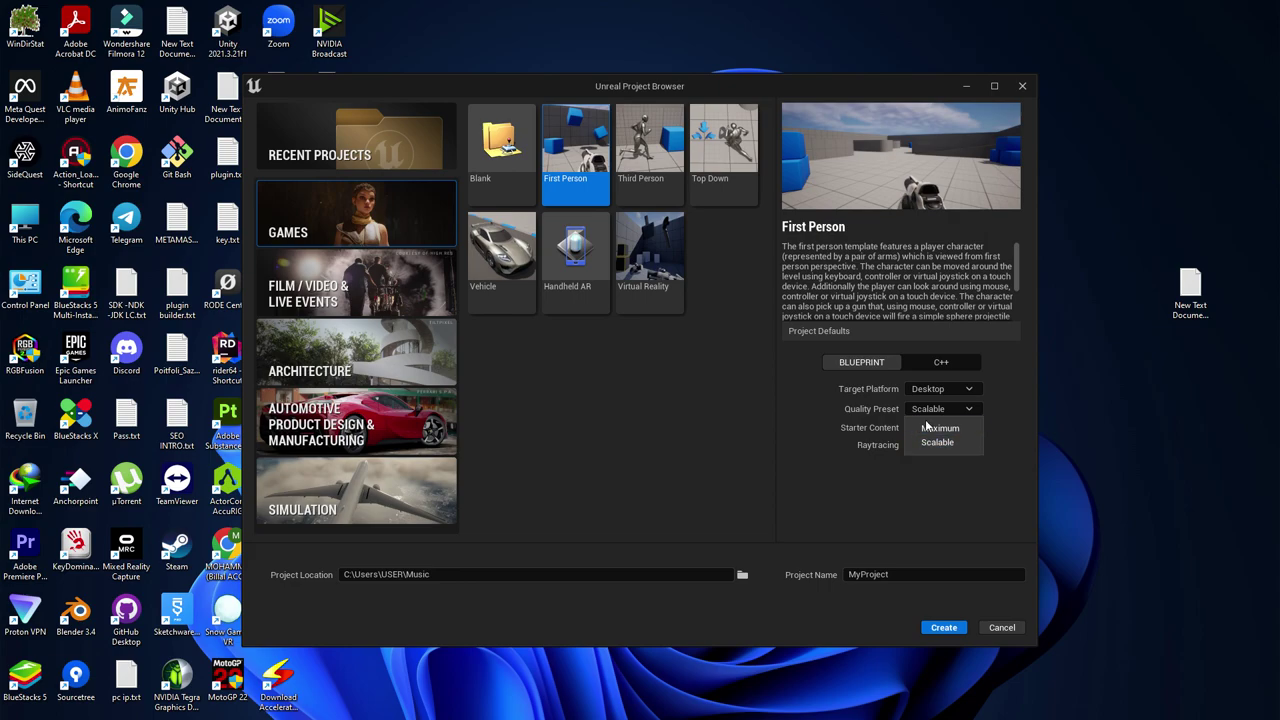
left_click(872, 508)
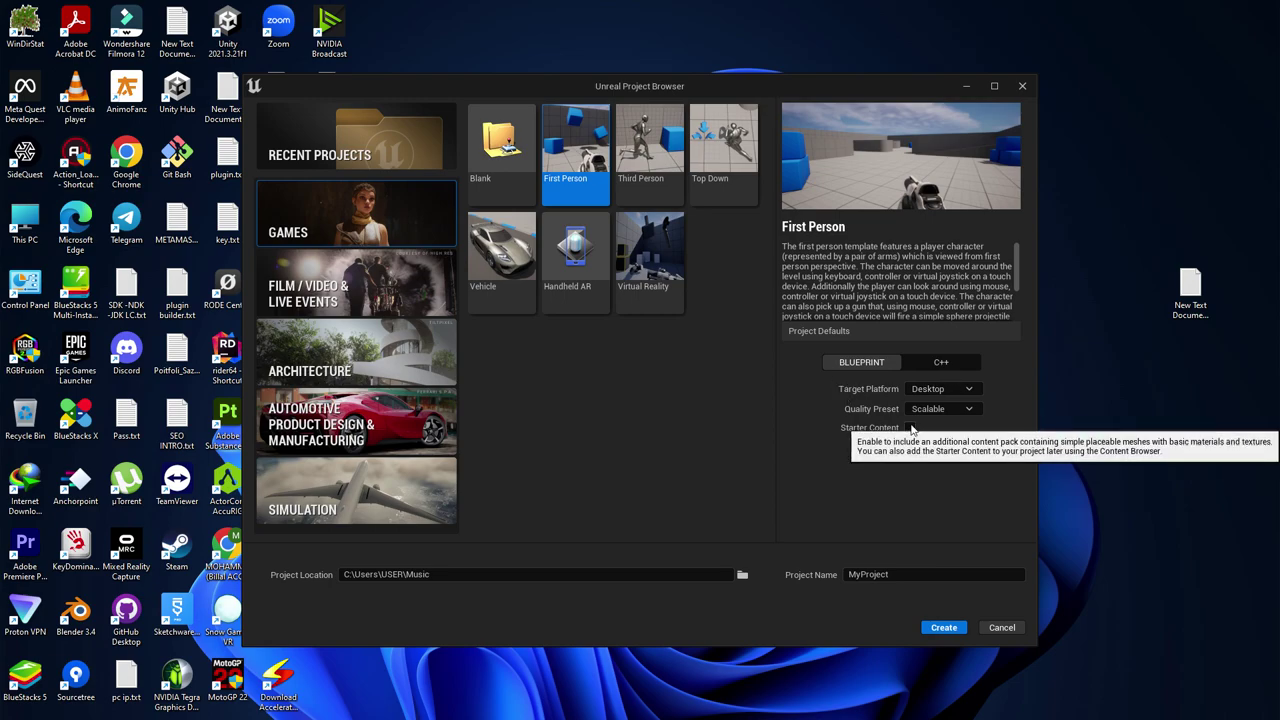
left_click(910, 428)
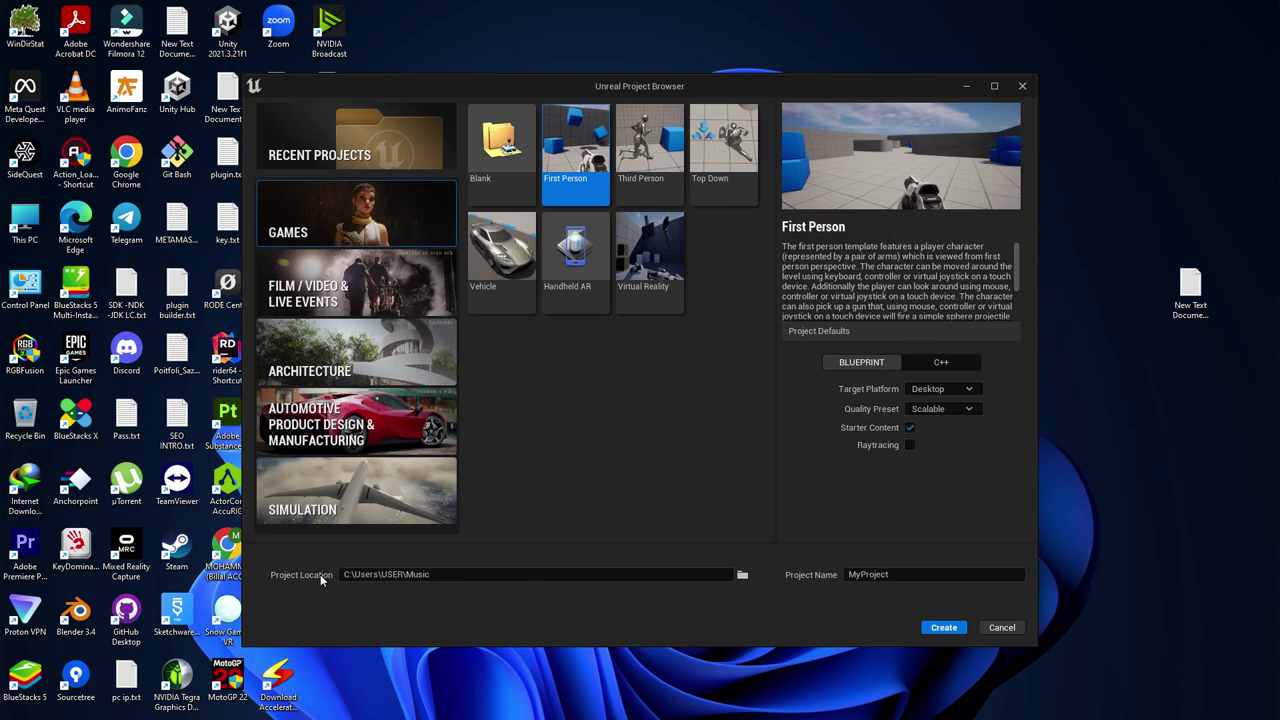
Step: Set the project location to F:\All_Video via the folder browser and select the MyProject name
left_click(510, 571)
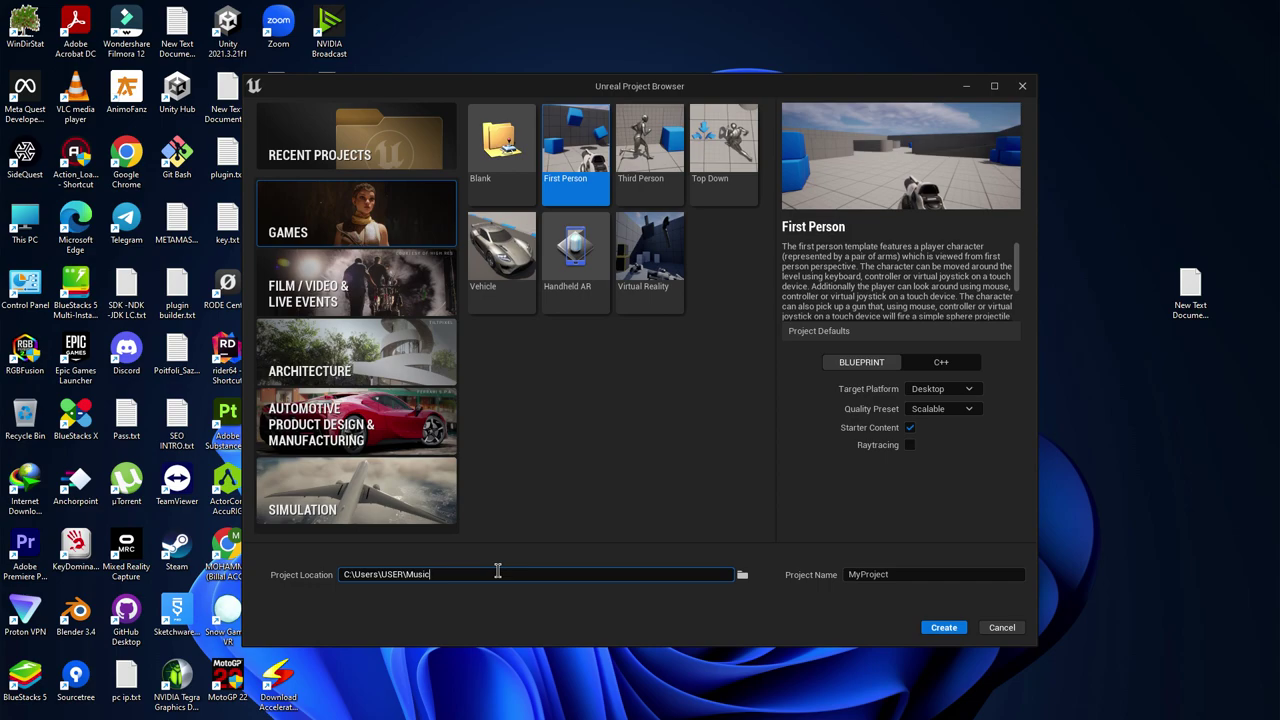
left_click(897, 572)
left_click(742, 574)
left_click_drag(119, 197, 121, 342)
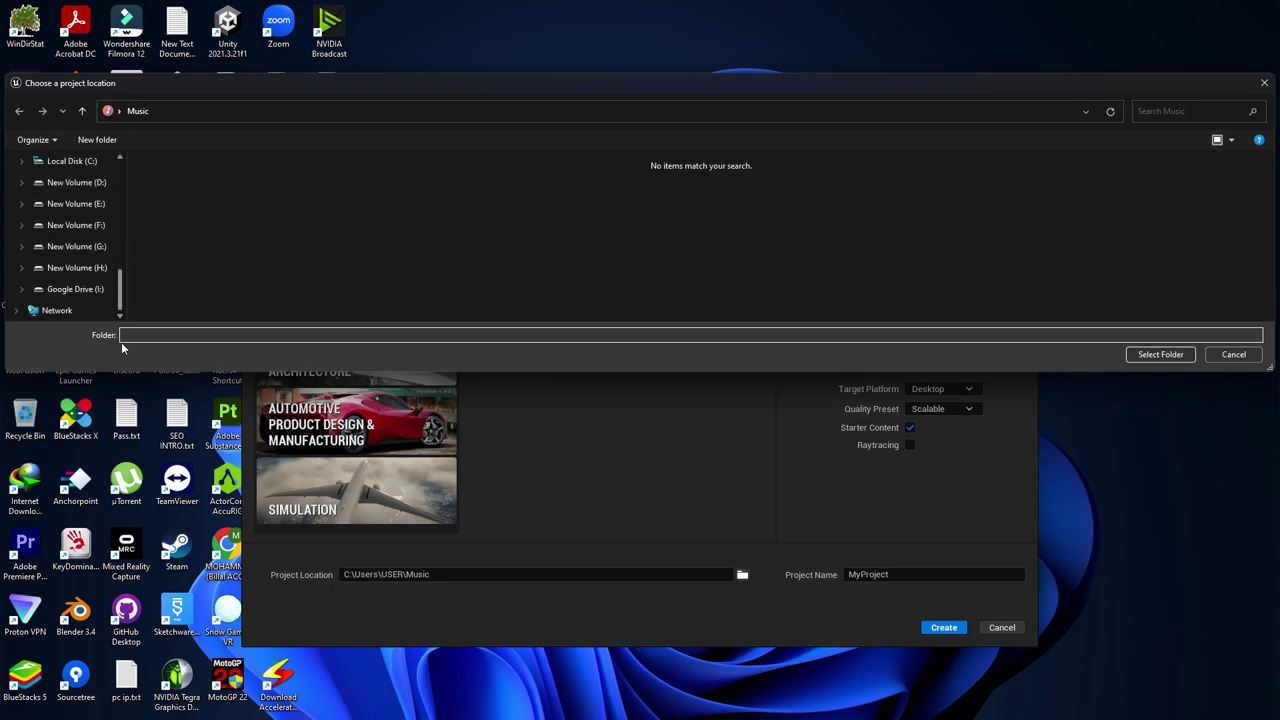
left_click(90, 246)
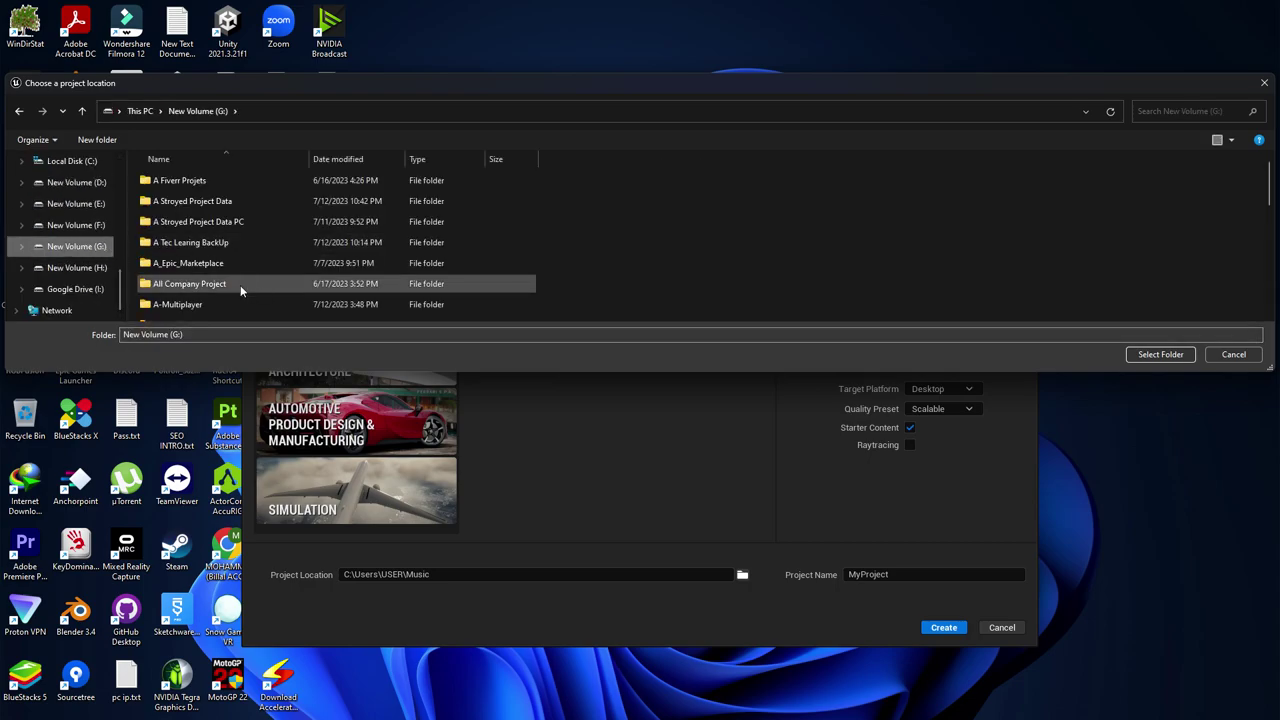
scroll(240, 285, "down", 3)
left_click(105, 226)
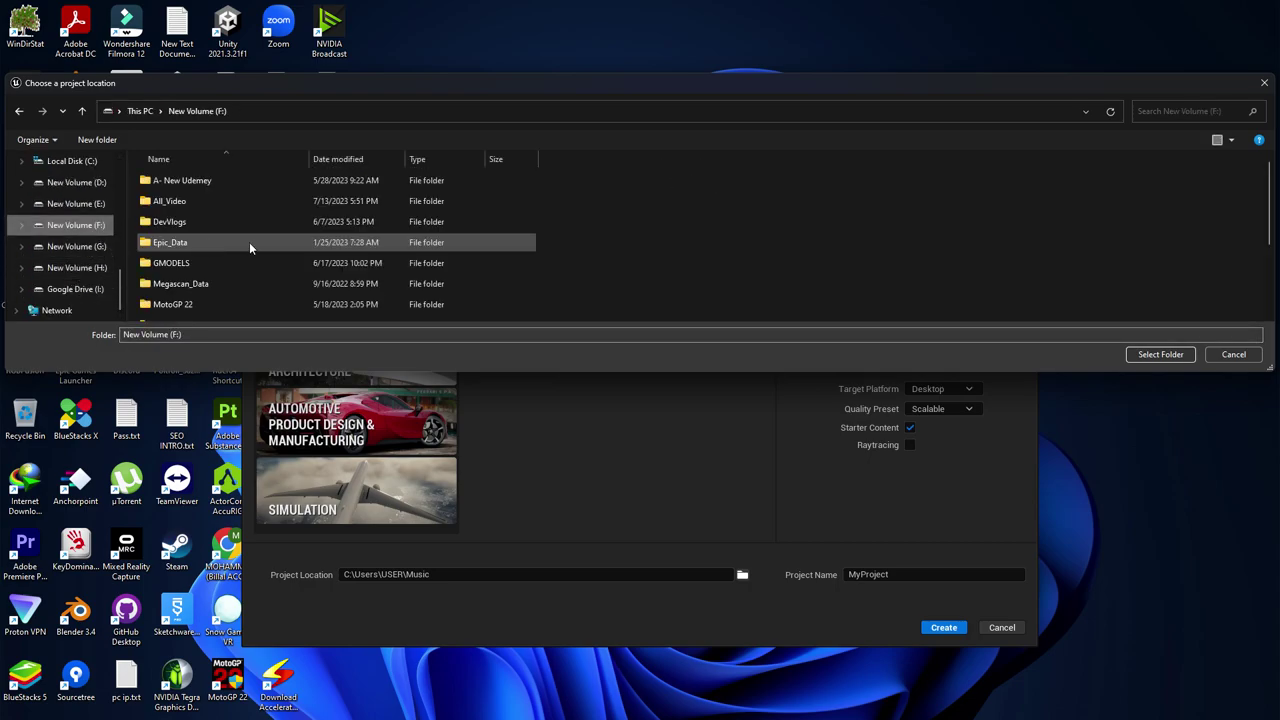
double_click(216, 183)
left_click(19, 111)
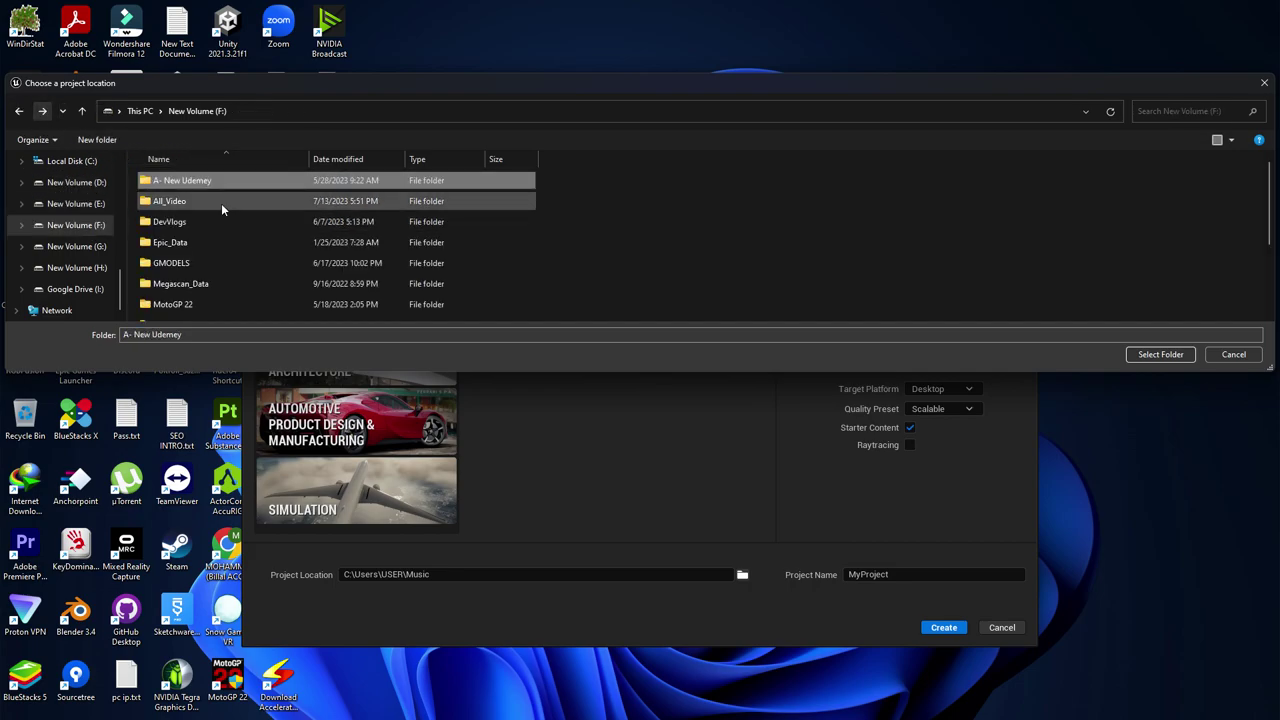
double_click(205, 206)
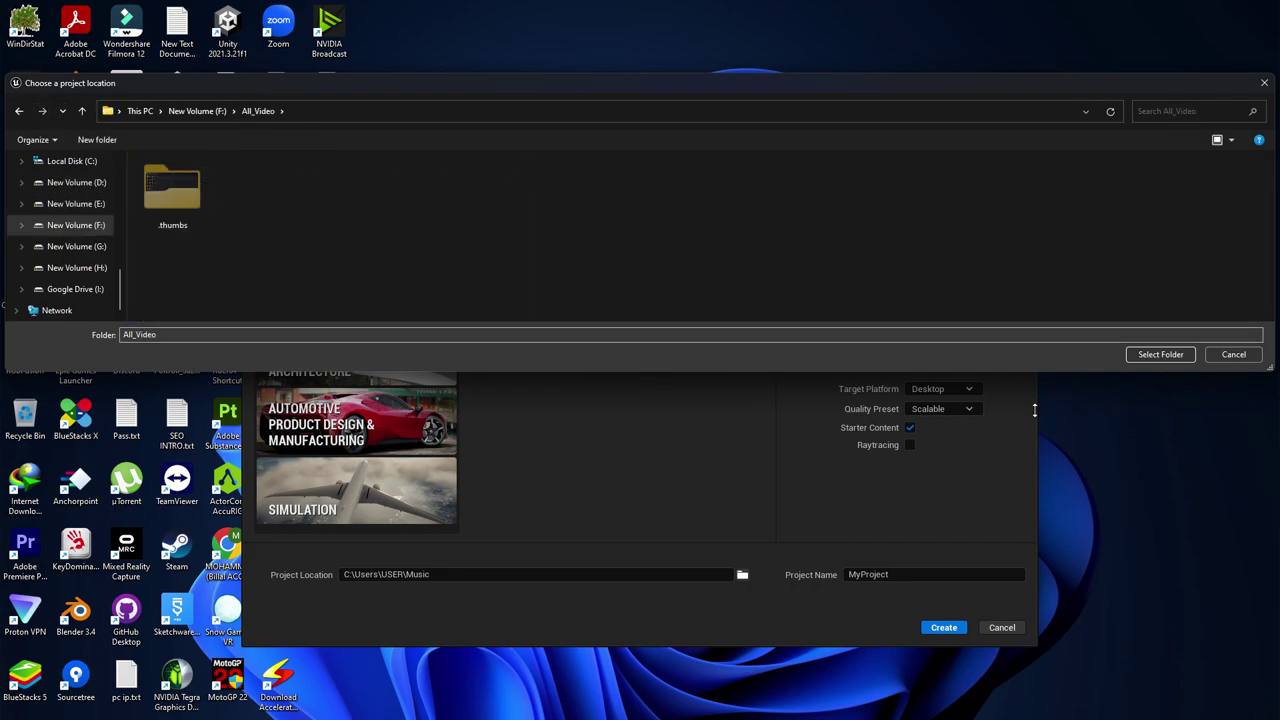
left_click(1160, 354)
double_click(903, 574)
Step: Enter BP_PROJECT as the project name, correcting the invalid and overlong variants
type("BP_PROJECT")
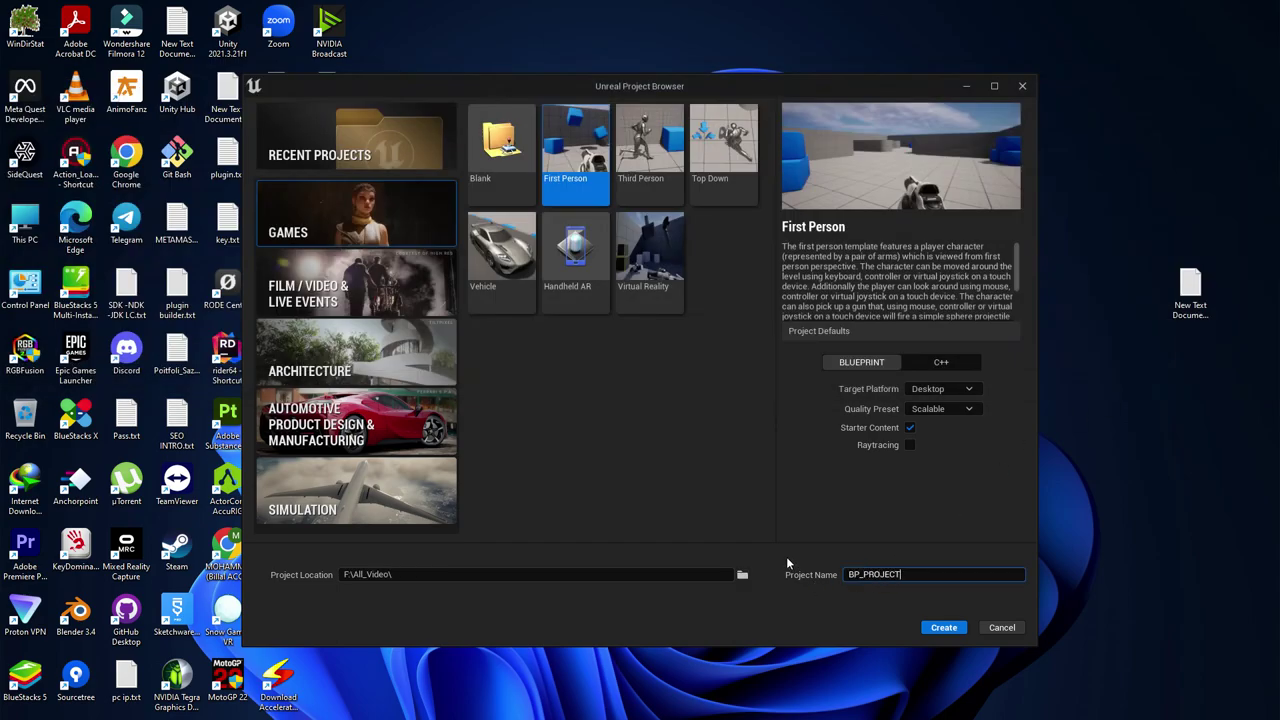
left_click(864, 576)
key("BackSpace")
type("_")
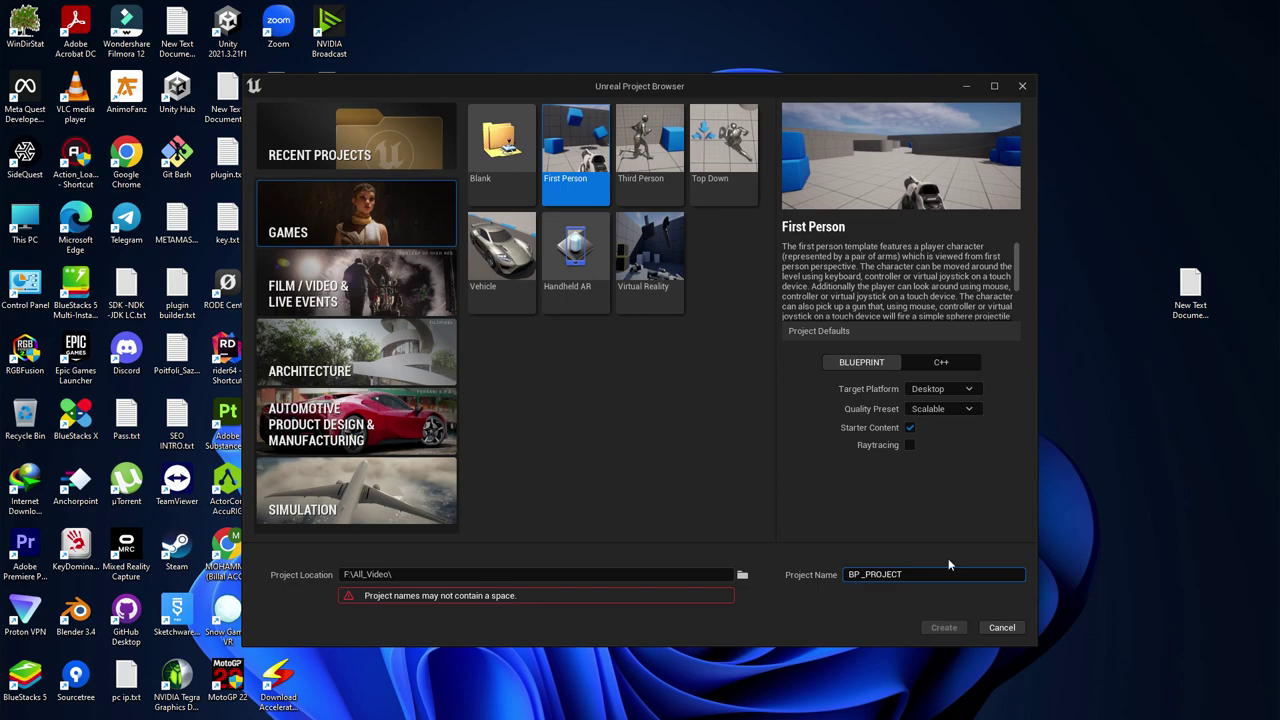
key("BackSpace")
type("_PROJECT")
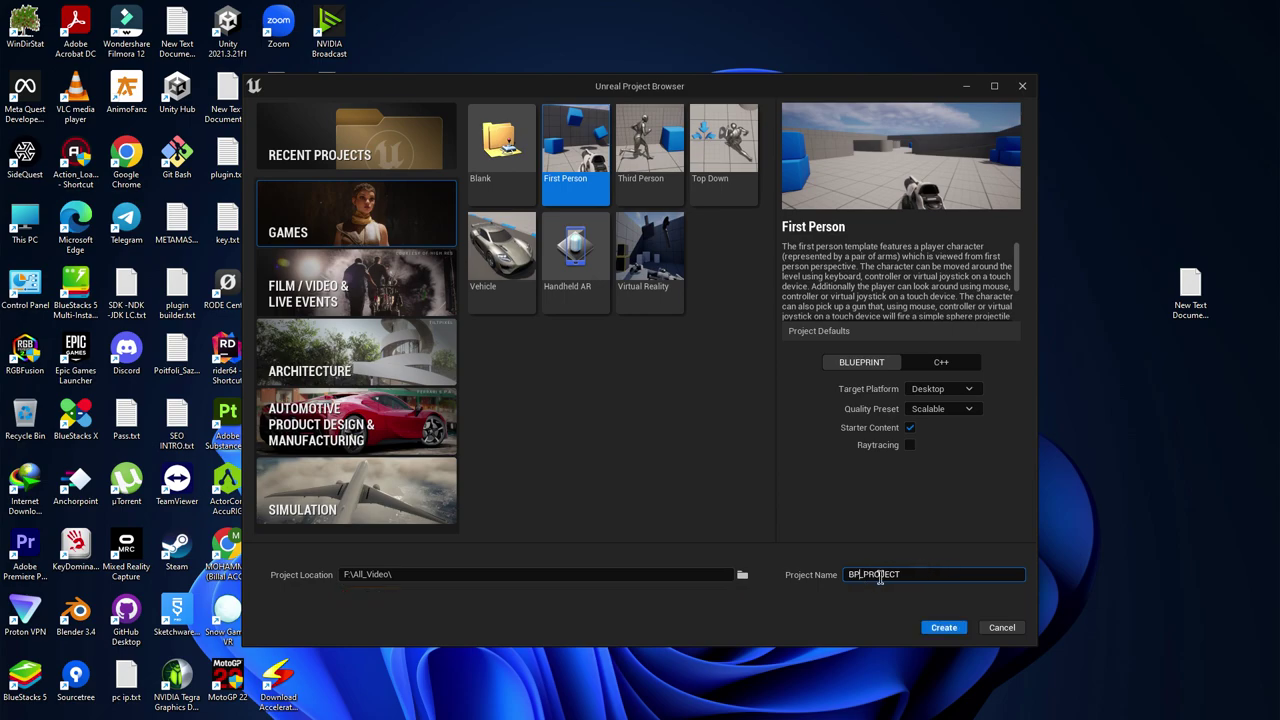
type("21_55115151")
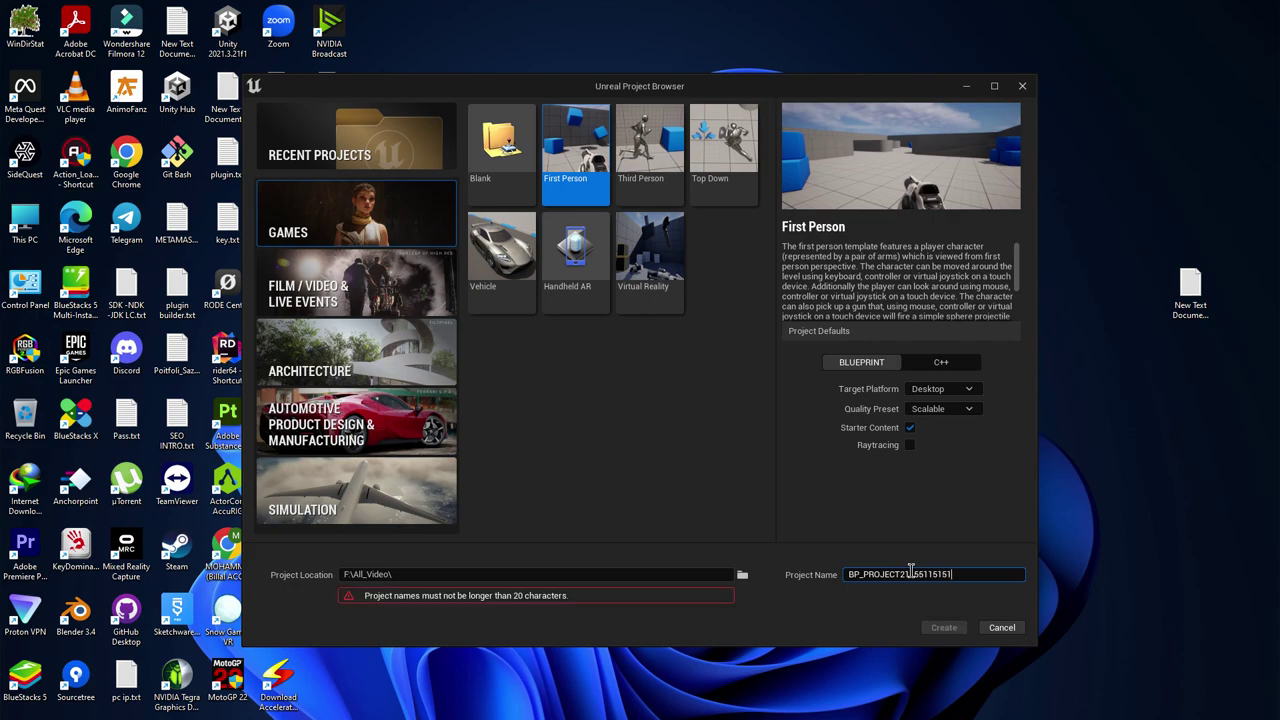
key("BackSpace")
key("BackSpace")
key("BackSpace")
key("BackSpace")
key("BackSpace")
key("BackSpace")
key("BackSpace")
key("BackSpace")
key("BackSpace")
key("BackSpace")
key("BackSpace")
Step: Set the Quality Preset back to Maximum
left_click(997, 528)
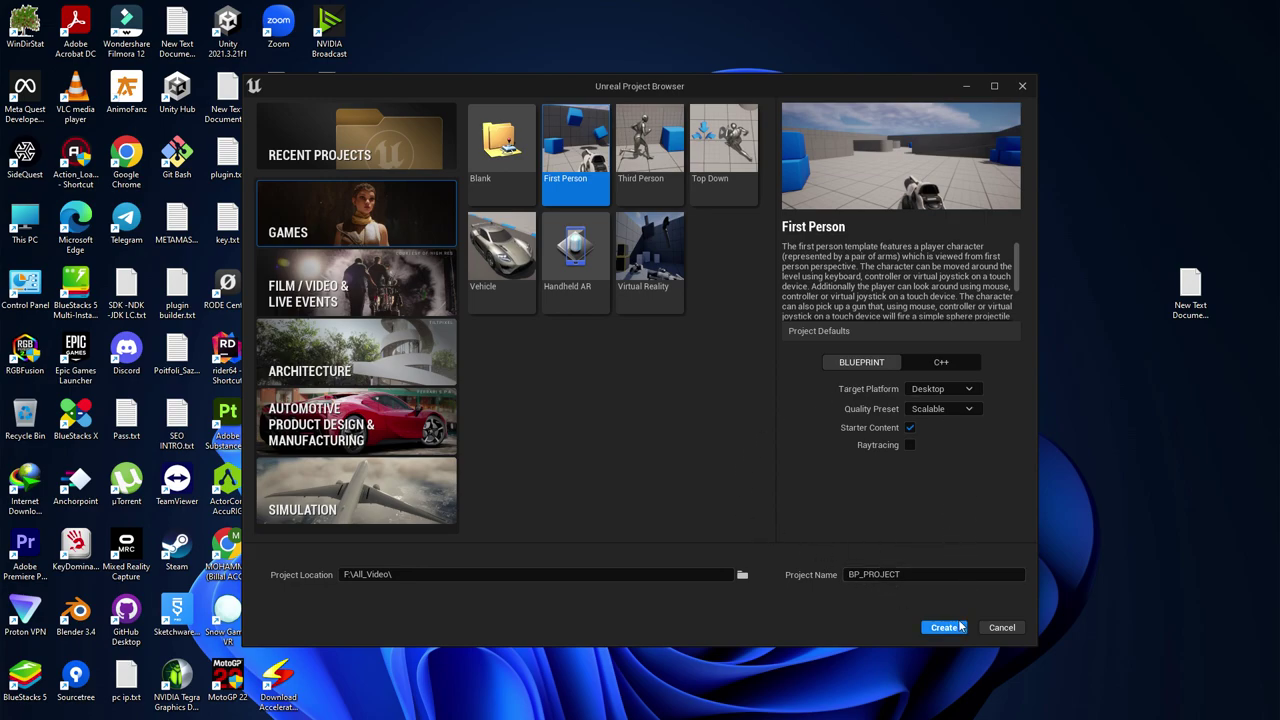
left_click(962, 409)
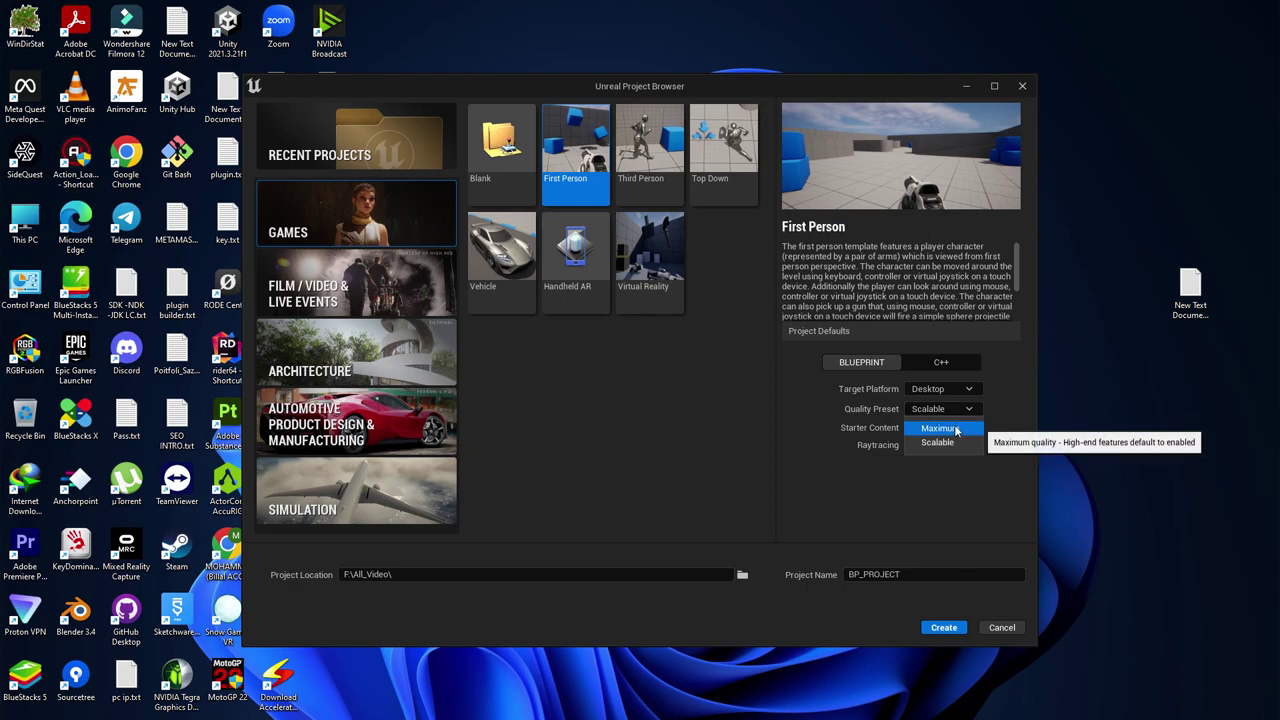
left_click(956, 430)
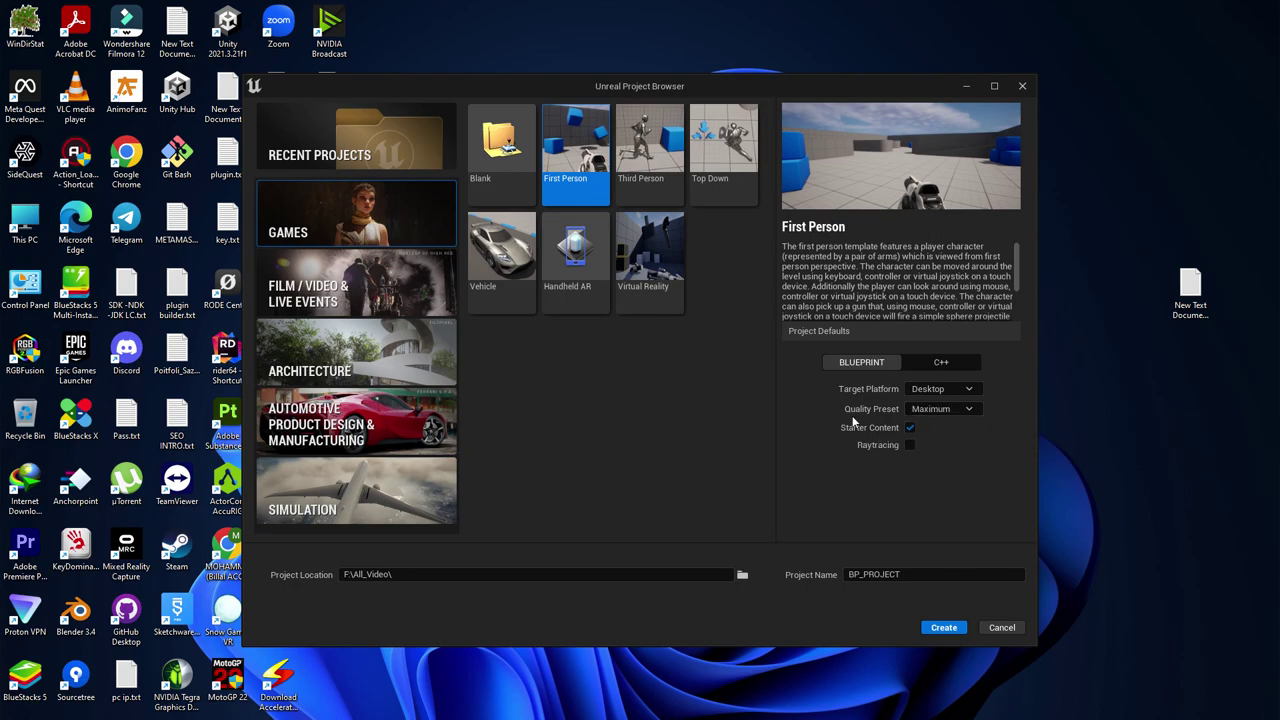
Step: Create the BP_PROJECT First Person Blueprint project in F:\All_Video
left_click(949, 628)
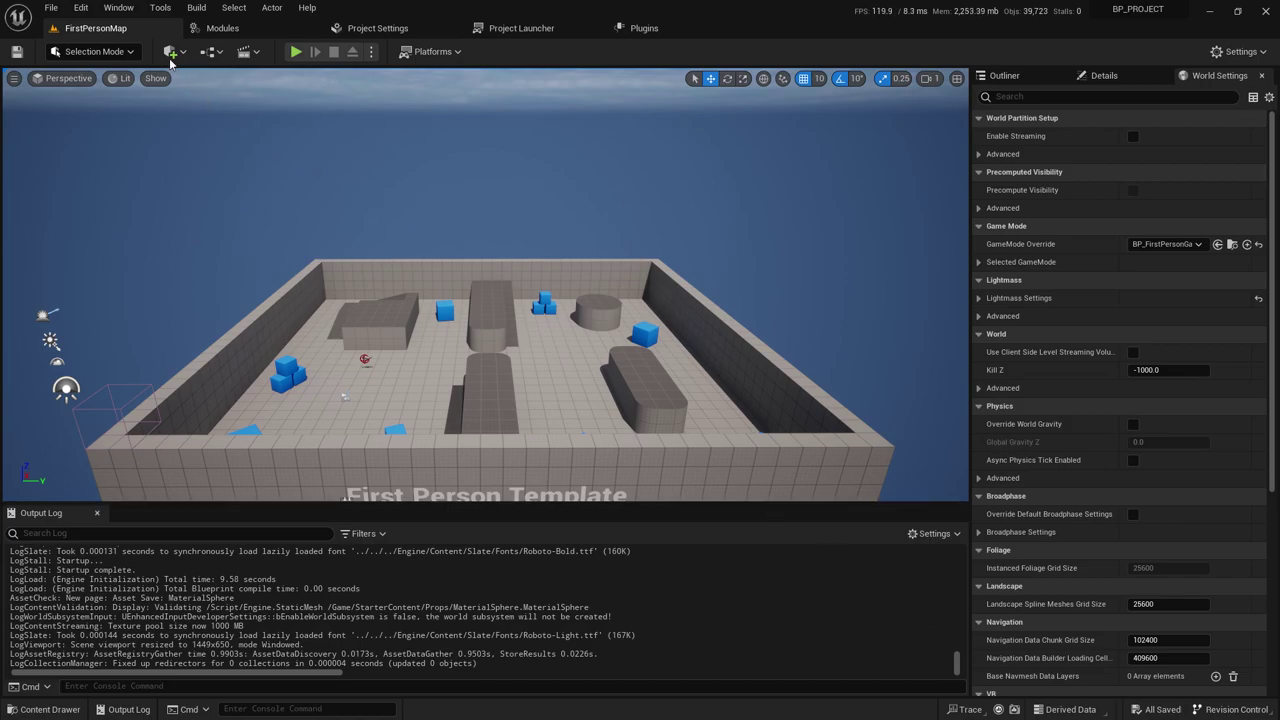
Step: Load Window > Load Layout > Default Editor Layout and dismiss the new-plugins notification
left_click(136, 9)
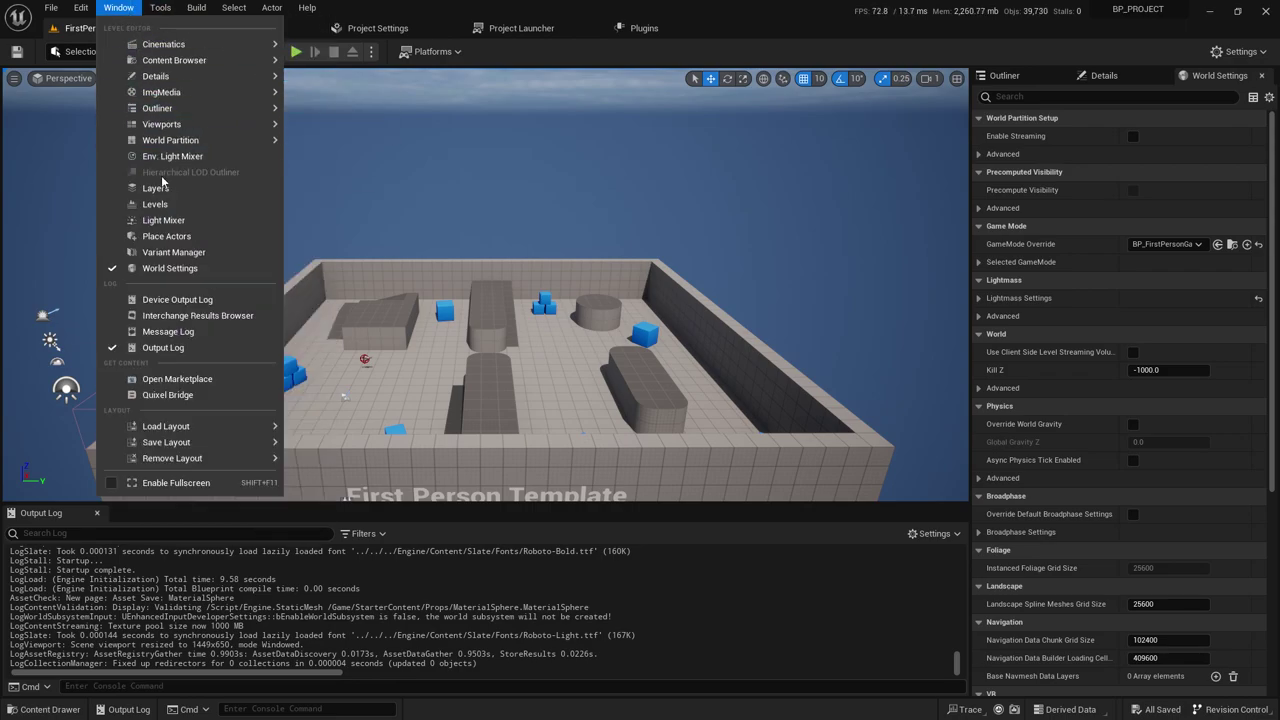
mouse_move(168, 427)
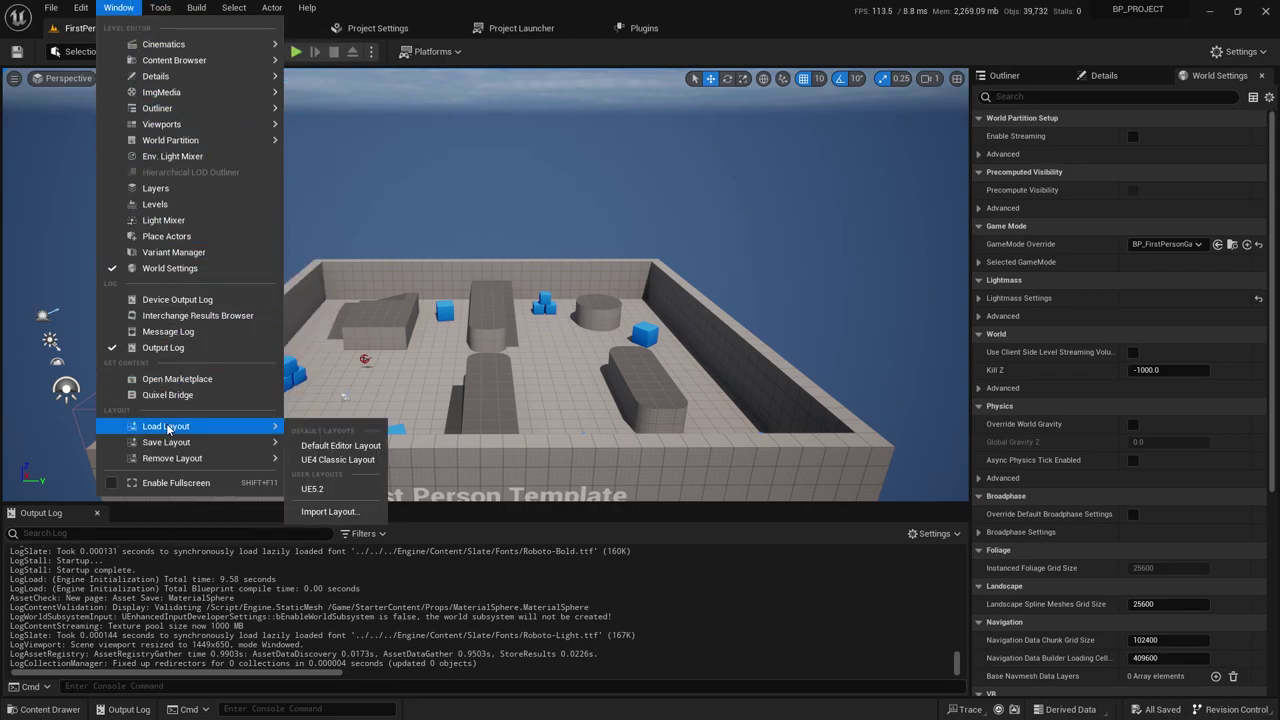
left_click(340, 446)
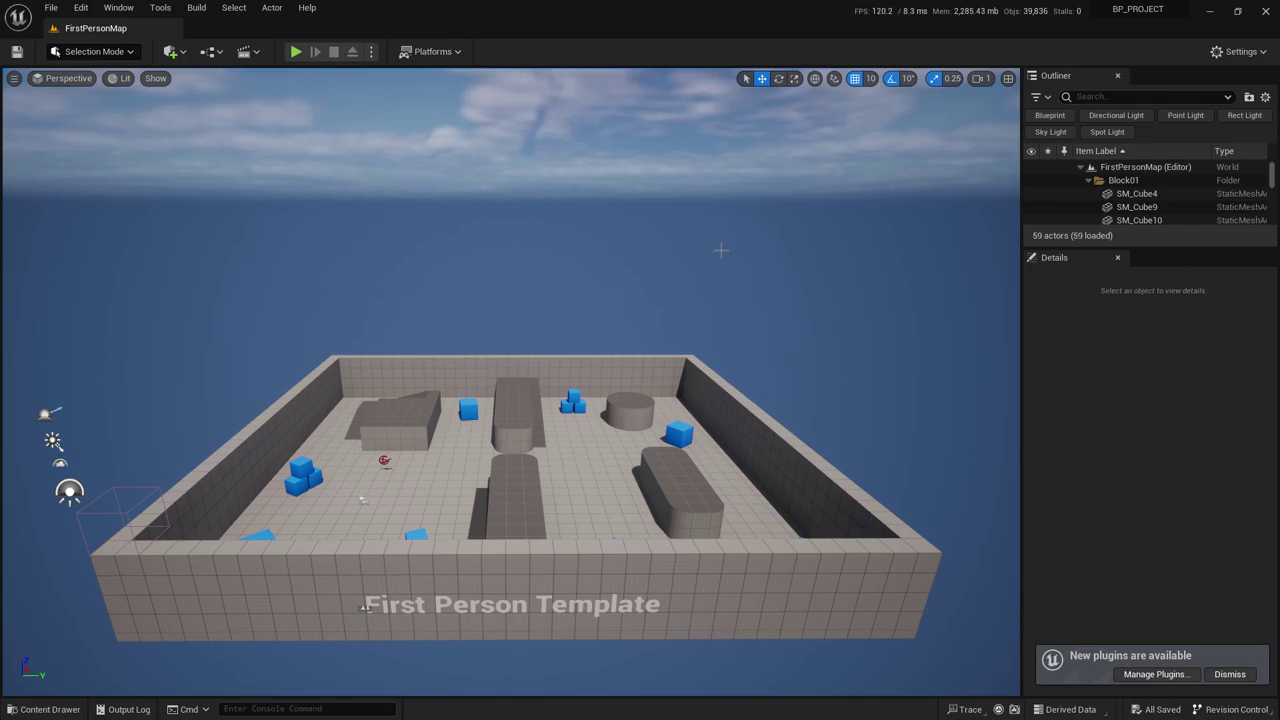
left_click(1230, 674)
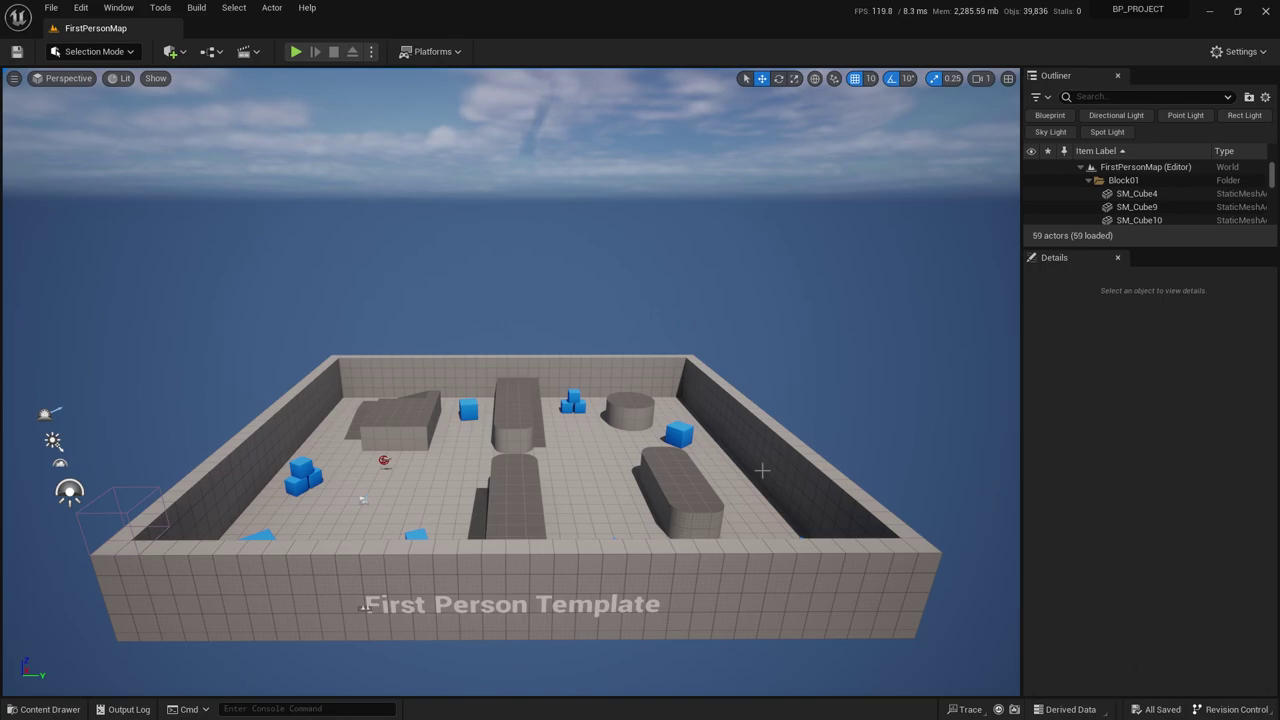